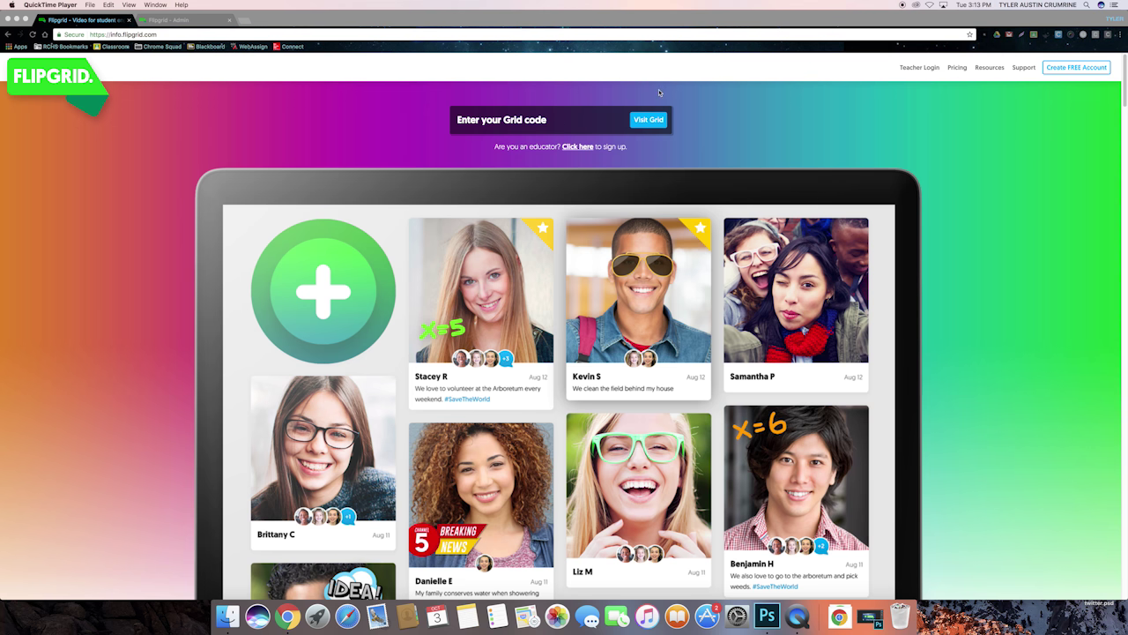
Switch to the Flipgrid admin tab and go to the teacher dashboard's My Grids page.
{"action": "left_click", "coordinate": [215, 16]}
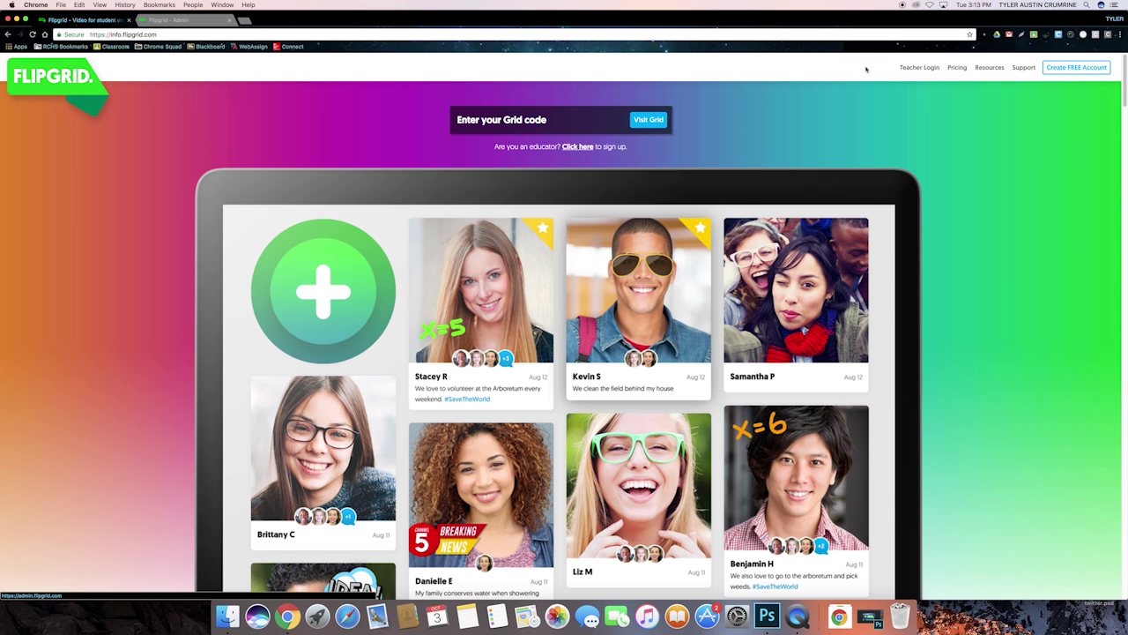
{"action": "key", "text": "ctrl+Tab"}
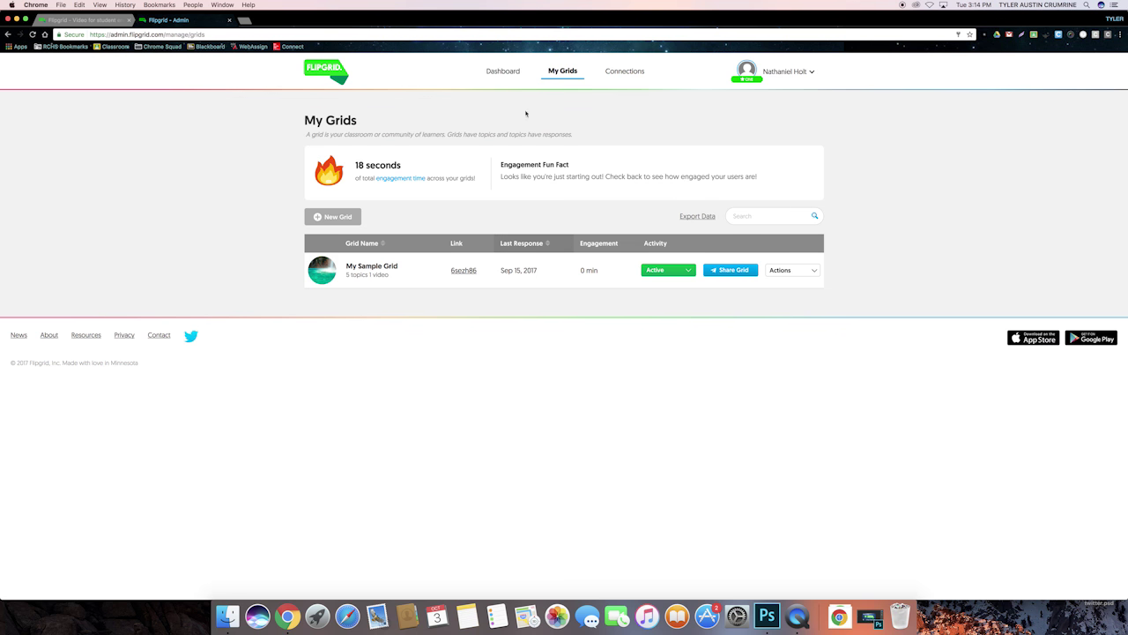
{"action": "left_click", "coordinate": [503, 70]}
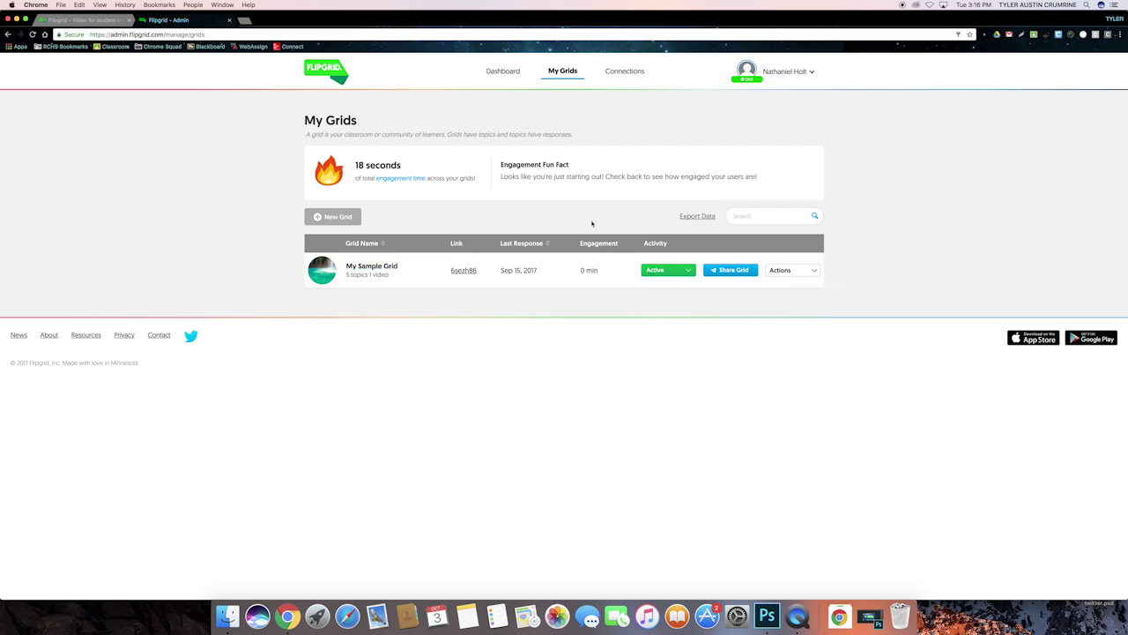
Check My Sample Grid's Active status choices without changing them, then view its sharing options.
{"action": "left_click", "coordinate": [689, 271]}
{"action": "left_click", "coordinate": [689, 270]}
{"action": "left_click", "coordinate": [689, 270]}
{"action": "left_click", "coordinate": [689, 271]}
{"action": "left_click", "coordinate": [750, 273]}
Open My Sample Grid to list its five topics, including Art Critic and Sample 2.
{"action": "left_click", "coordinate": [382, 268]}
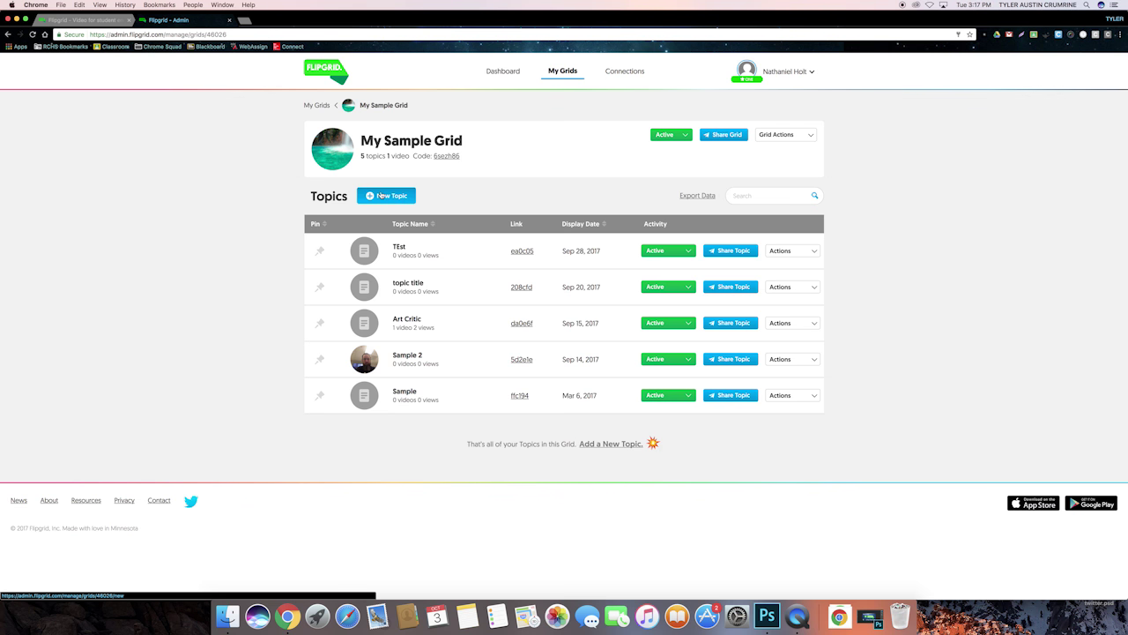
Create a new topic with description Test, keeping default resources, features and Performance/Ideas feedback.
{"action": "left_click", "coordinate": [380, 194]}
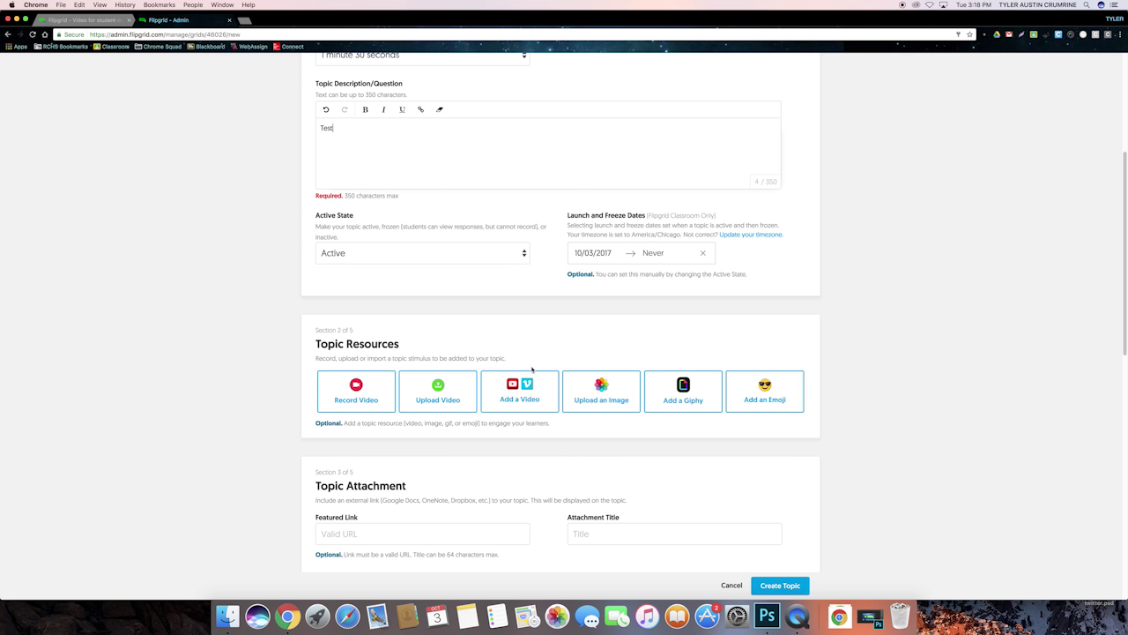
{"action": "scroll", "coordinate": [611, 361], "scroll_direction": "down", "scroll_amount": 3}
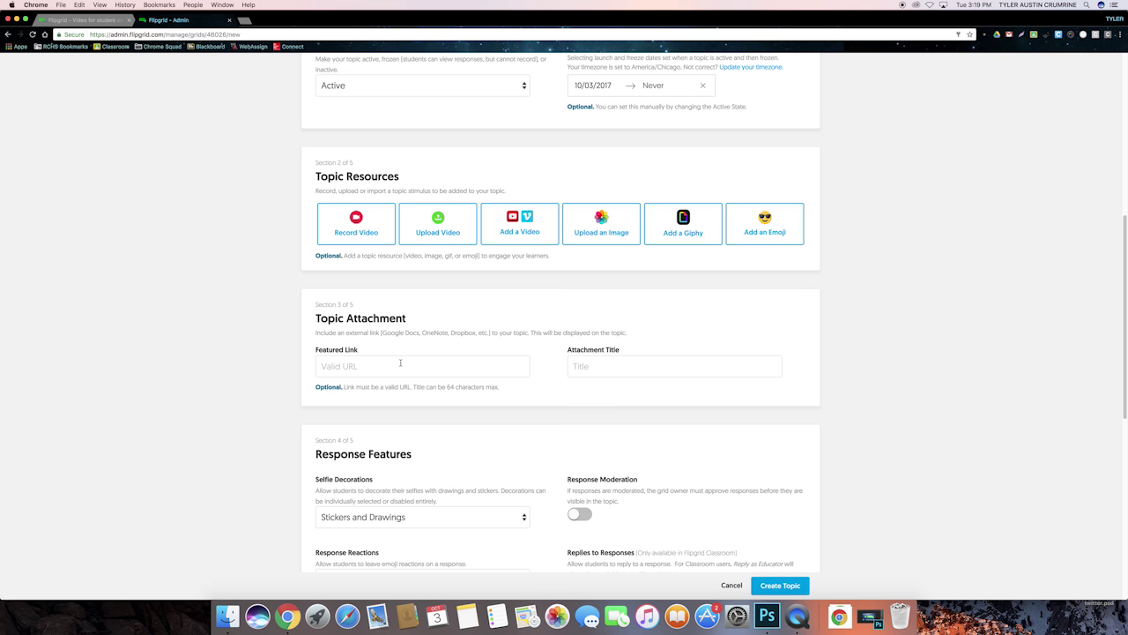
{"action": "scroll", "coordinate": [458, 327], "scroll_direction": "down", "scroll_amount": 5}
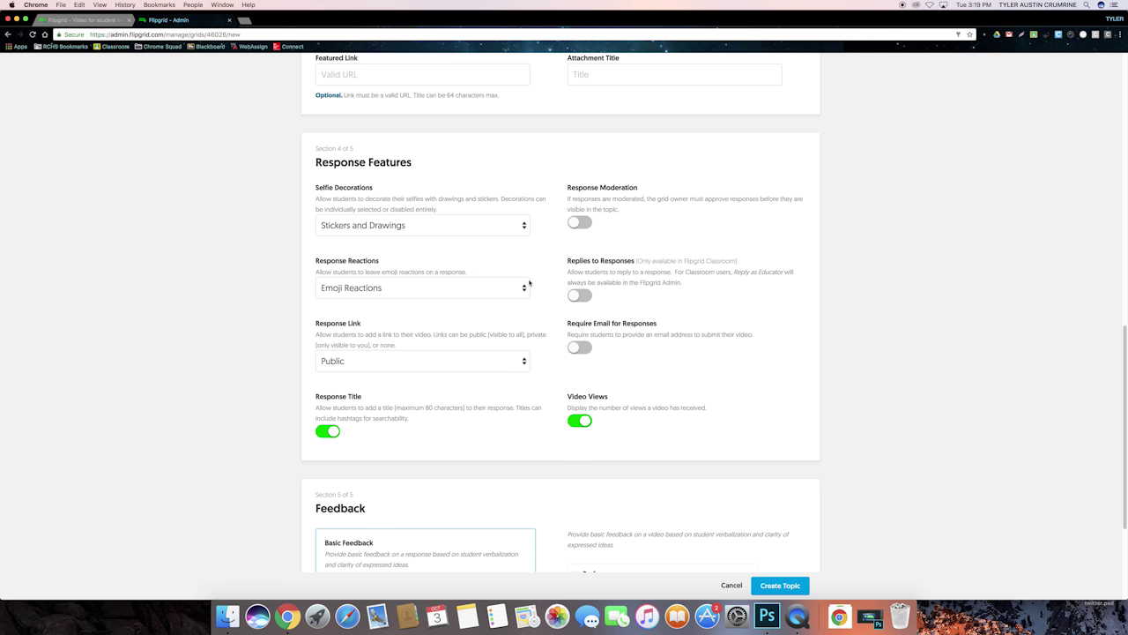
{"action": "scroll", "coordinate": [529, 282], "scroll_direction": "down", "scroll_amount": 4}
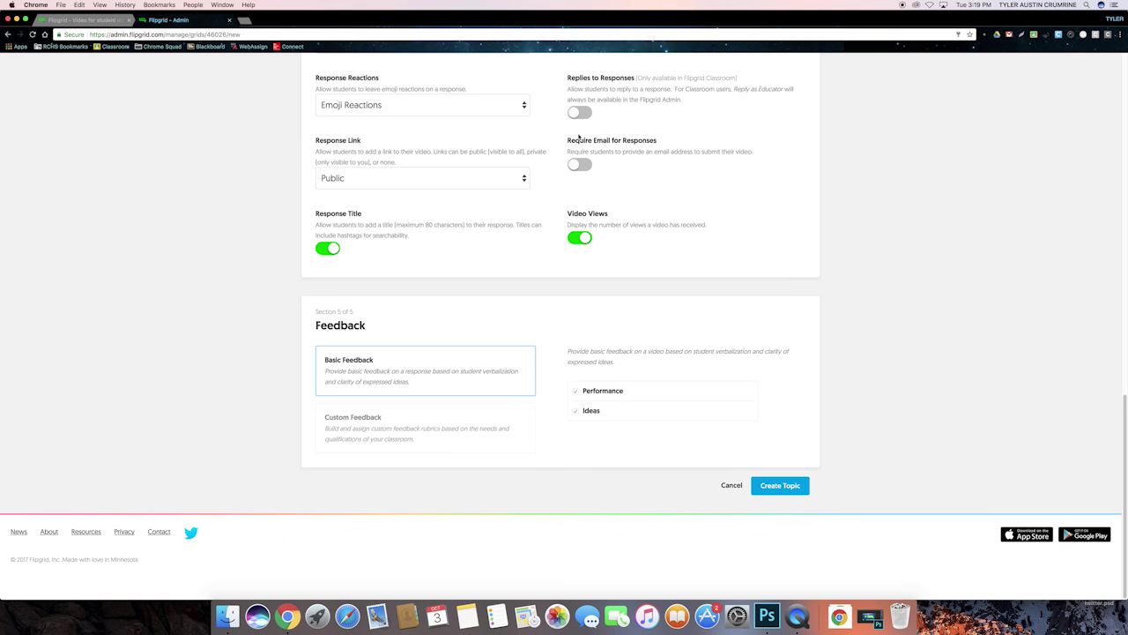
{"action": "left_click", "coordinate": [778, 487]}
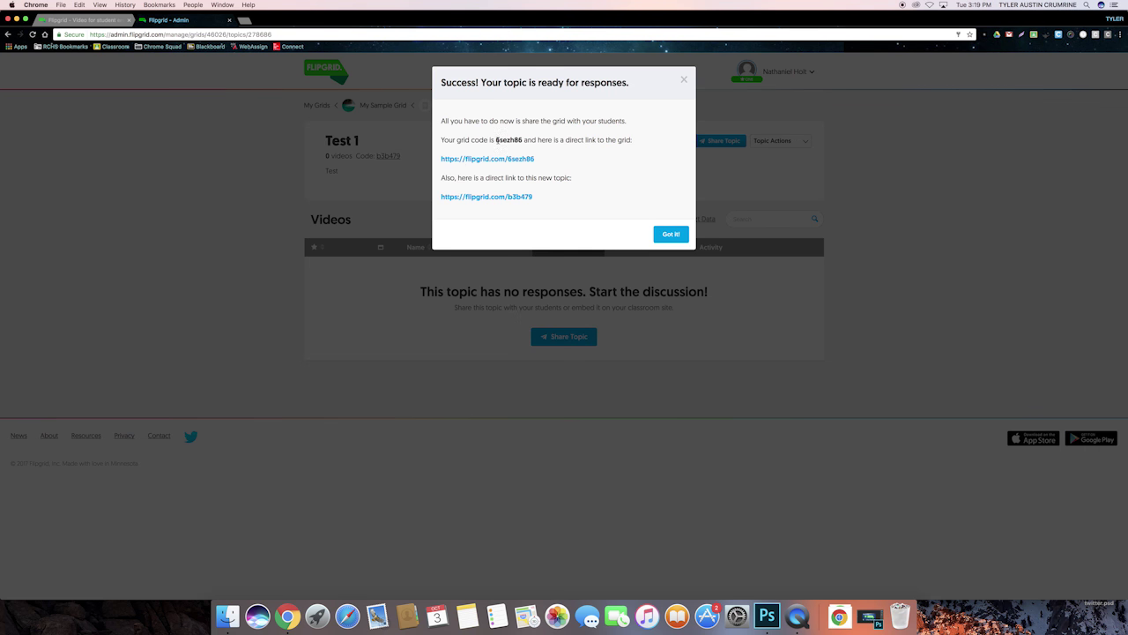
Select the grid code, grid link and new topic link in the success message.
{"action": "left_click_drag", "start_coordinate": [496, 139], "coordinate": [524, 140]}
{"action": "left_click", "coordinate": [520, 170]}
{"action": "left_click_drag", "start_coordinate": [541, 162], "coordinate": [440, 161]}
{"action": "left_click", "coordinate": [537, 221]}
{"action": "left_click_drag", "start_coordinate": [534, 199], "coordinate": [441, 199]}
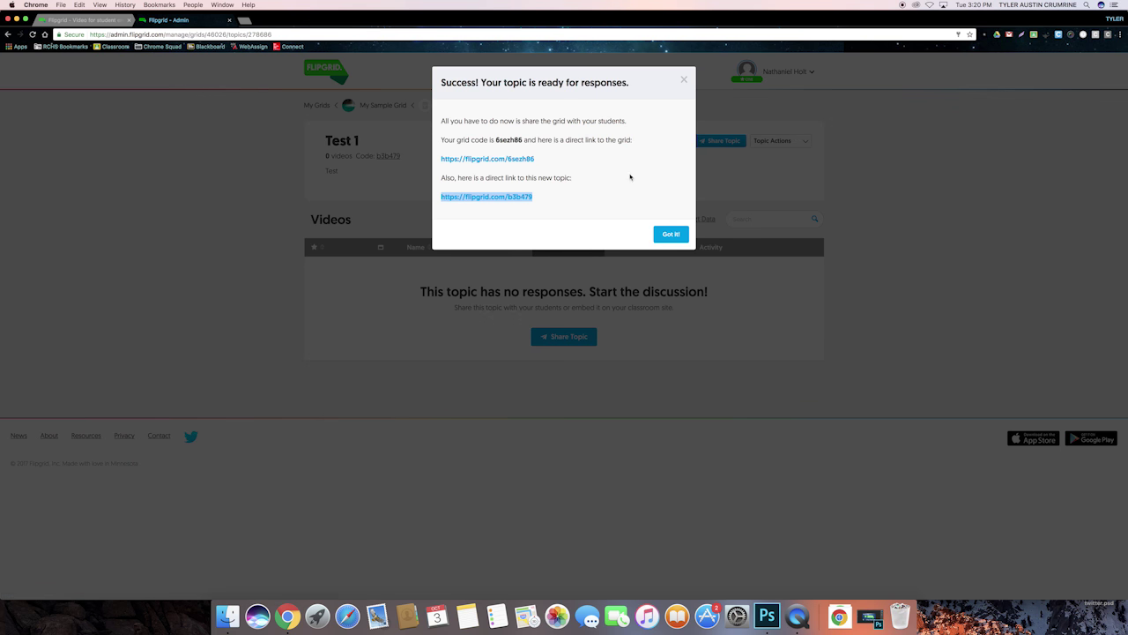
Return to the grid and open the student's video response in Test 1.
{"action": "left_click", "coordinate": [669, 233]}
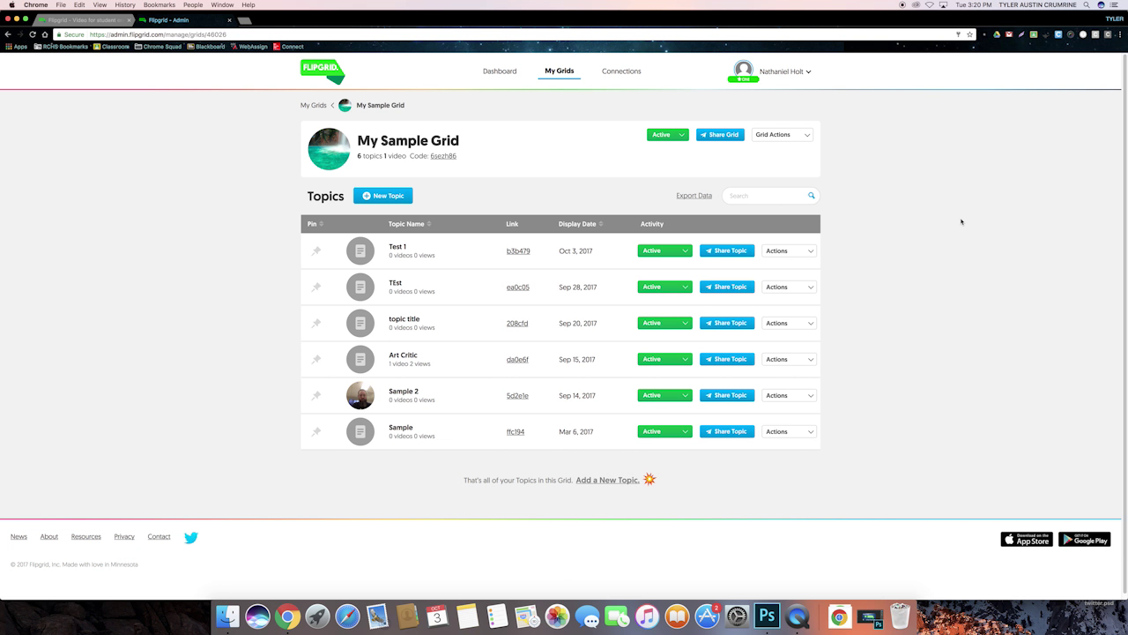
{"action": "left_click", "coordinate": [397, 247]}
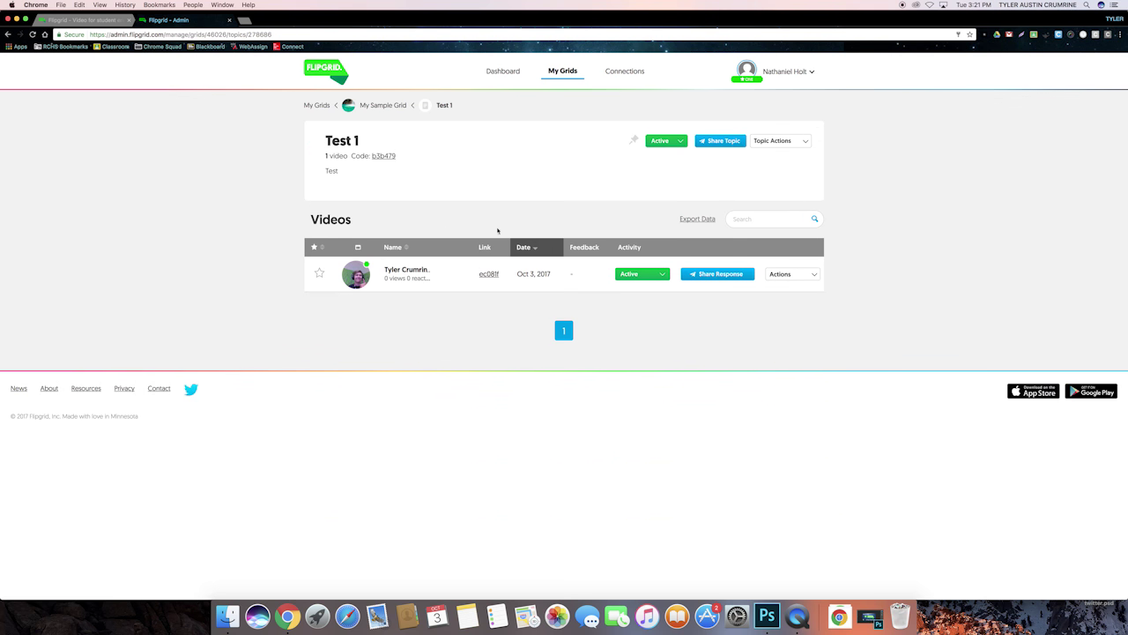
{"action": "left_click", "coordinate": [393, 271]}
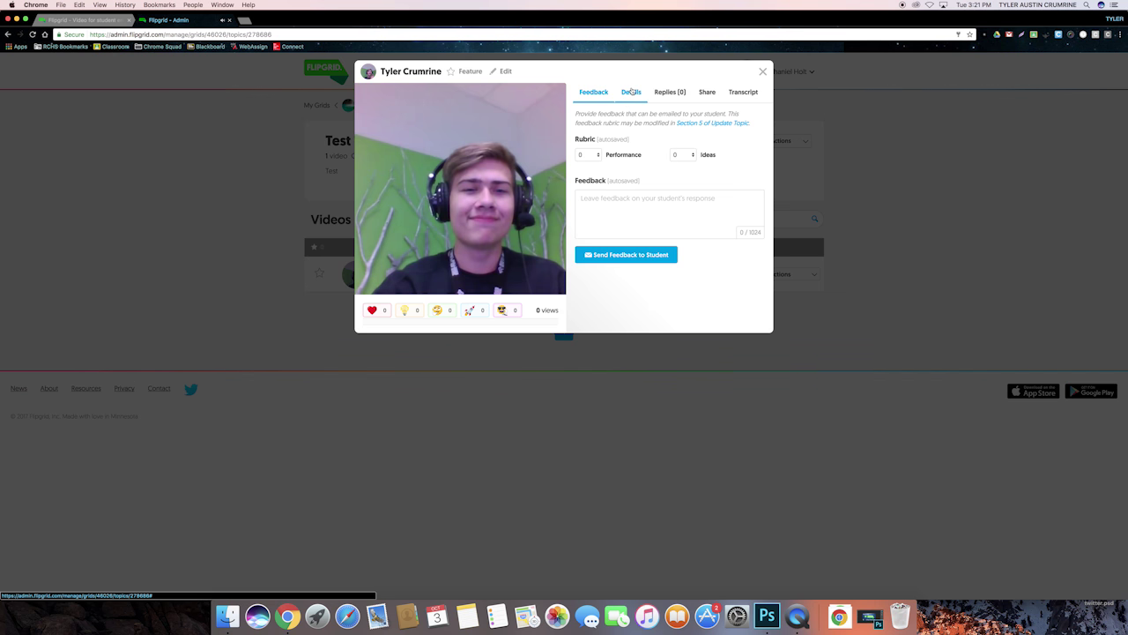
Look over the response's replies and share links, then the Performance and Ideas score fields.
{"action": "left_click", "coordinate": [674, 92]}
{"action": "left_click", "coordinate": [707, 92]}
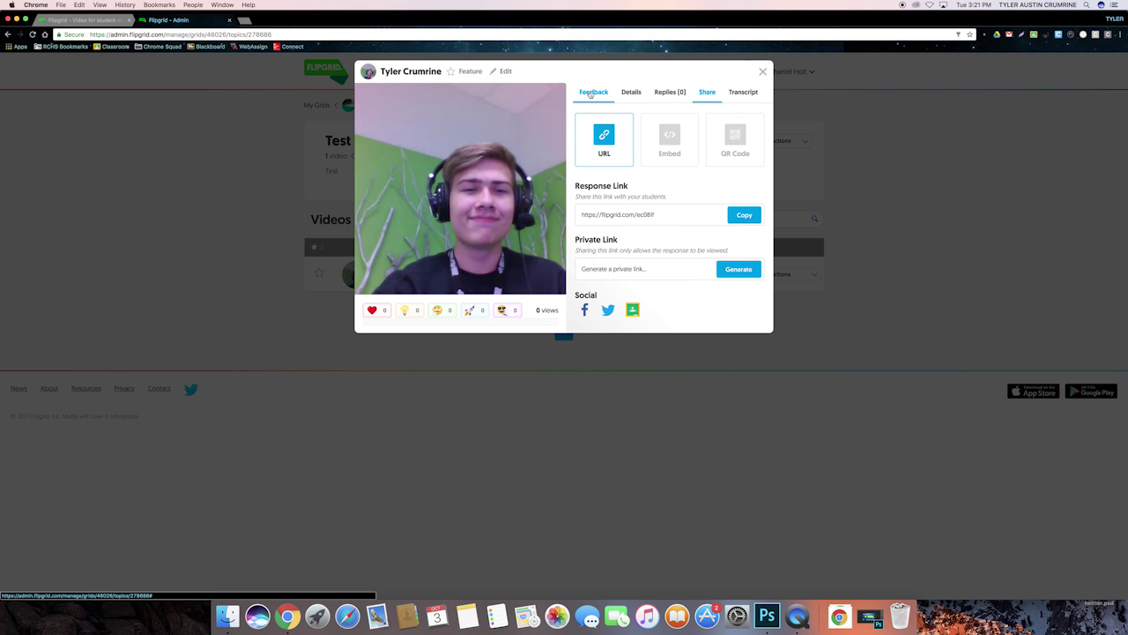
{"action": "left_click", "coordinate": [592, 92]}
{"action": "left_click", "coordinate": [625, 154]}
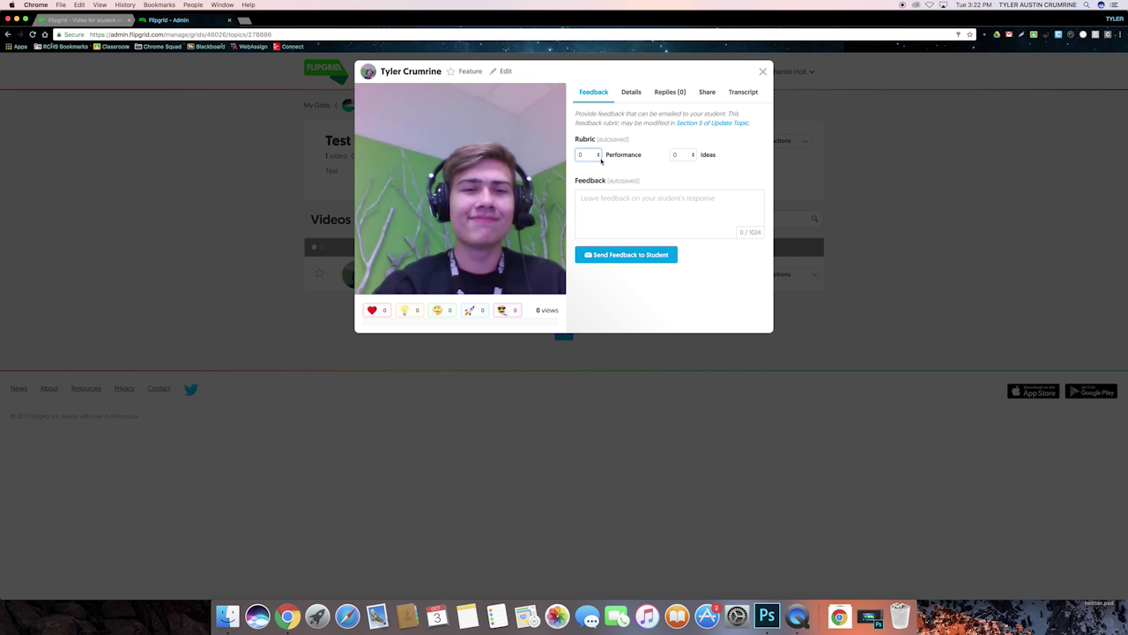
{"action": "left_click", "coordinate": [599, 156]}
{"action": "left_click", "coordinate": [599, 156]}
{"action": "left_click", "coordinate": [693, 155]}
{"action": "left_click", "coordinate": [697, 155]}
Score Performance 4 and Ideas 5 for a 9/10 grade and close the response.
{"action": "left_click", "coordinate": [600, 156]}
{"action": "key", "text": "Return"}
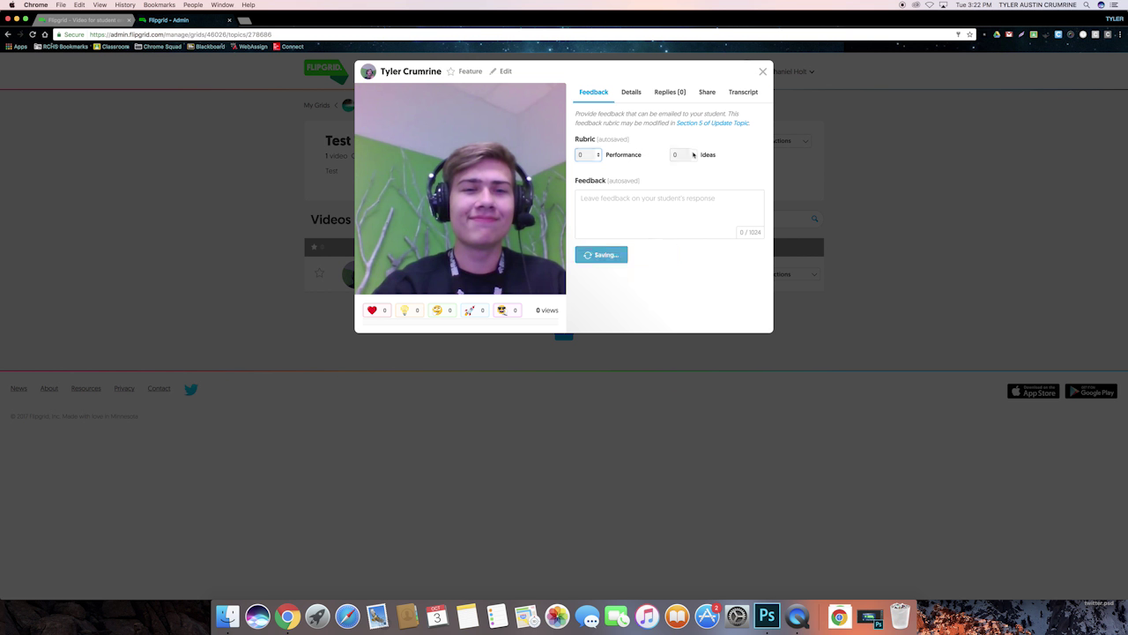
{"action": "left_click", "coordinate": [692, 156]}
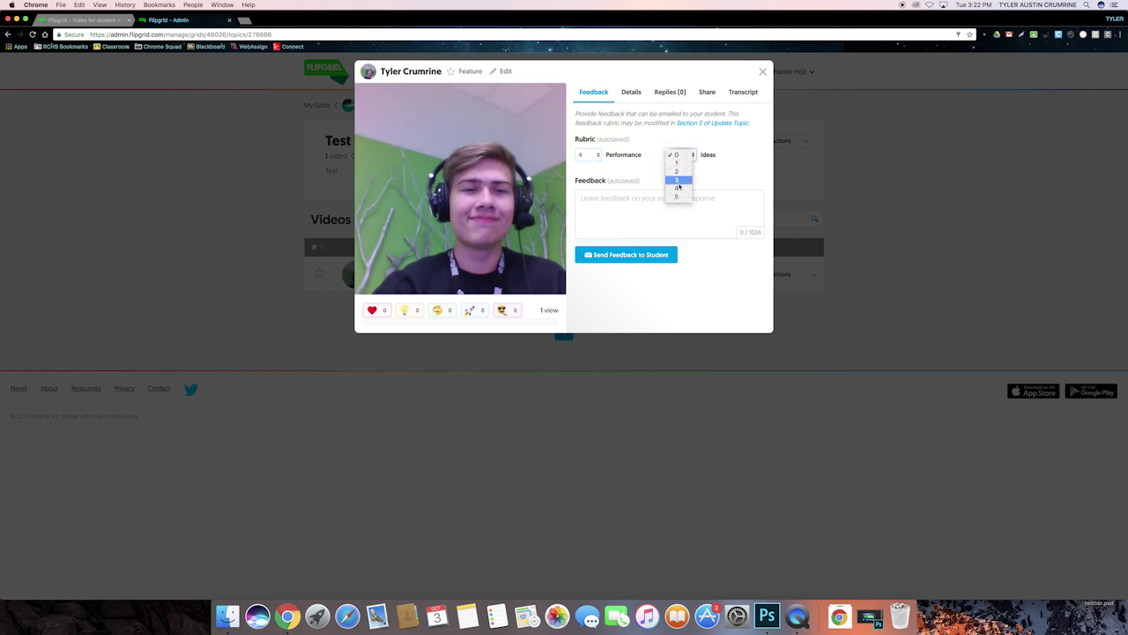
{"action": "left_click", "coordinate": [676, 197]}
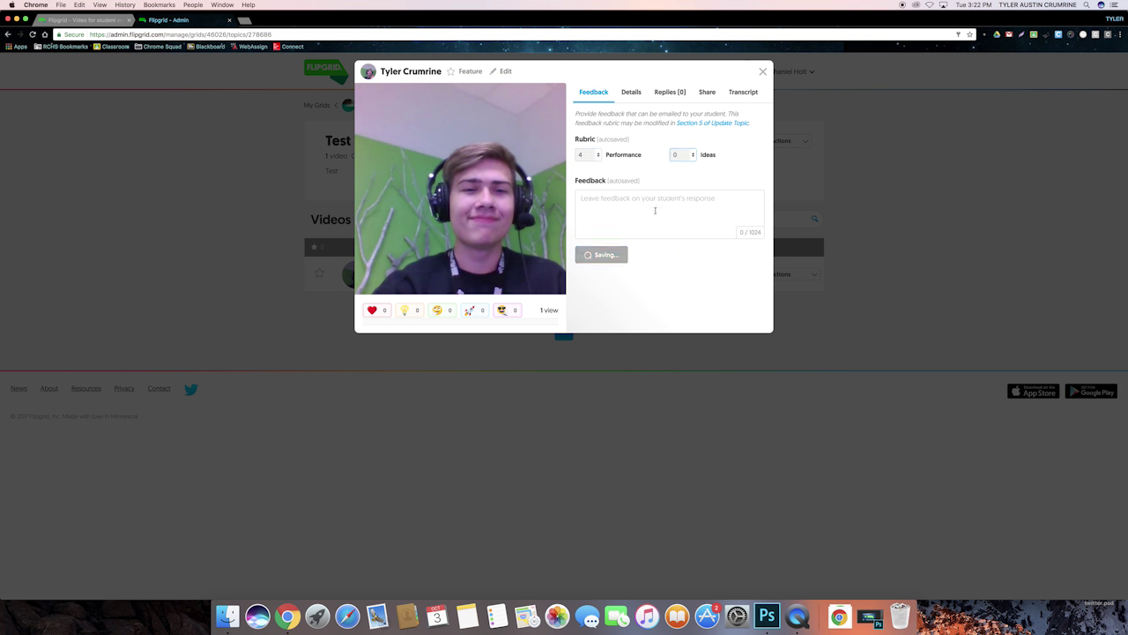
{"action": "left_click", "coordinate": [656, 210]}
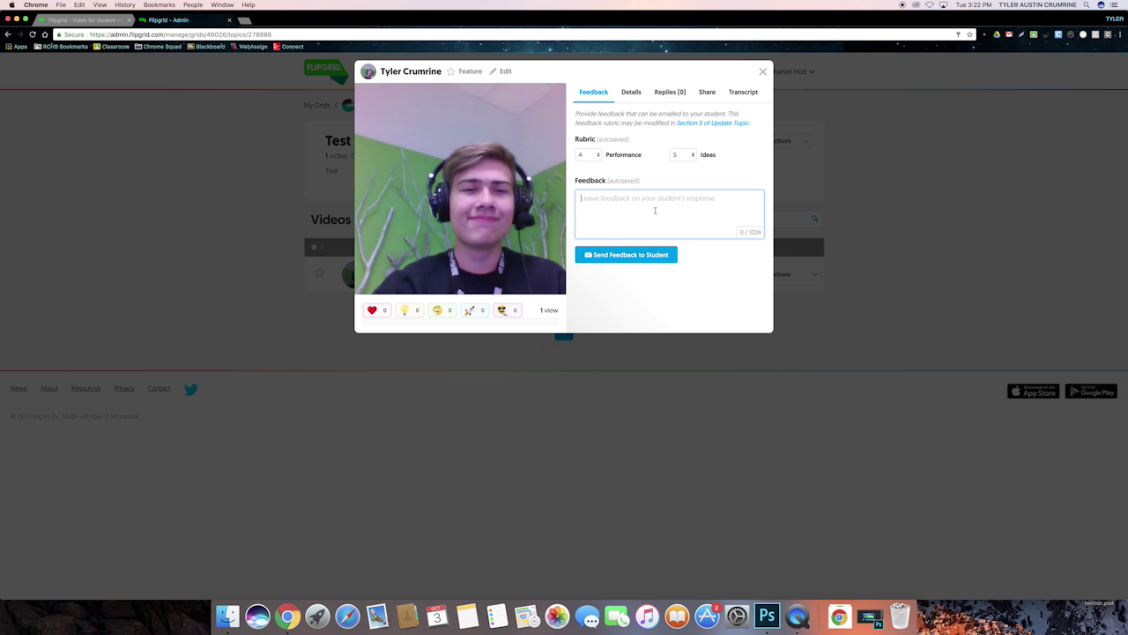
{"action": "key", "text": "Escape"}
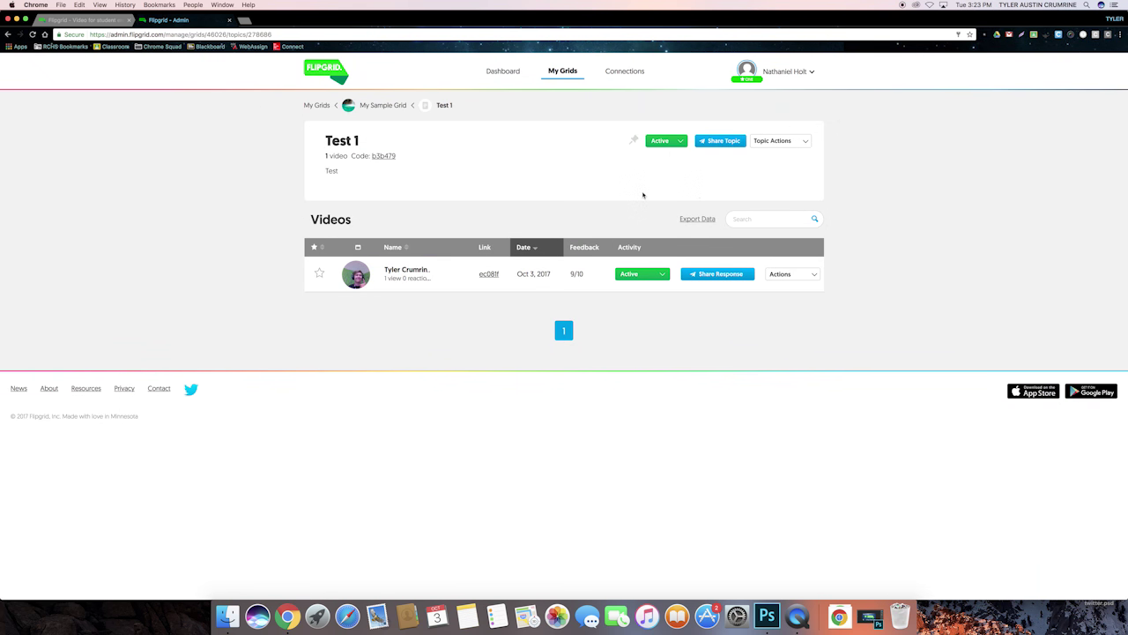
{"action": "left_click", "coordinate": [701, 276]}
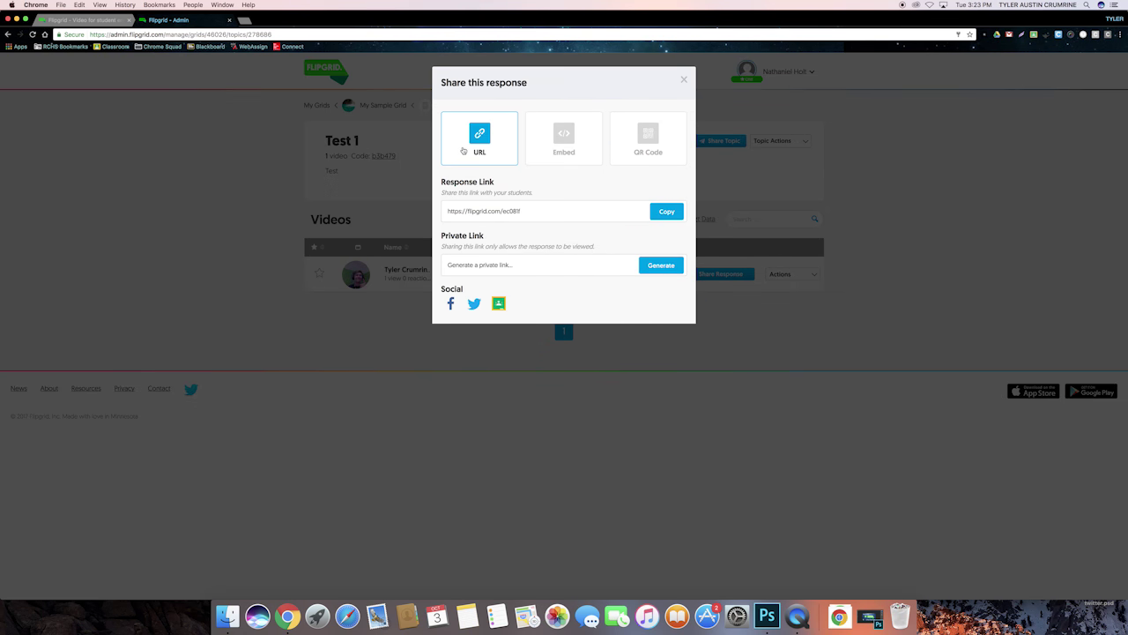
{"action": "left_click", "coordinate": [685, 78]}
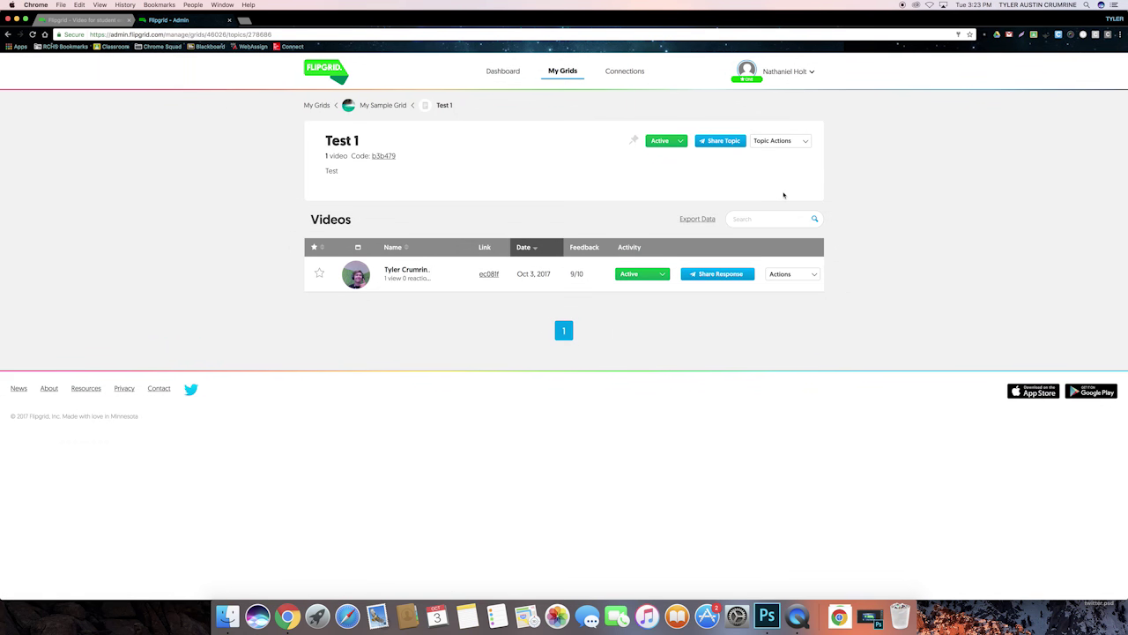
{"action": "left_click", "coordinate": [794, 274]}
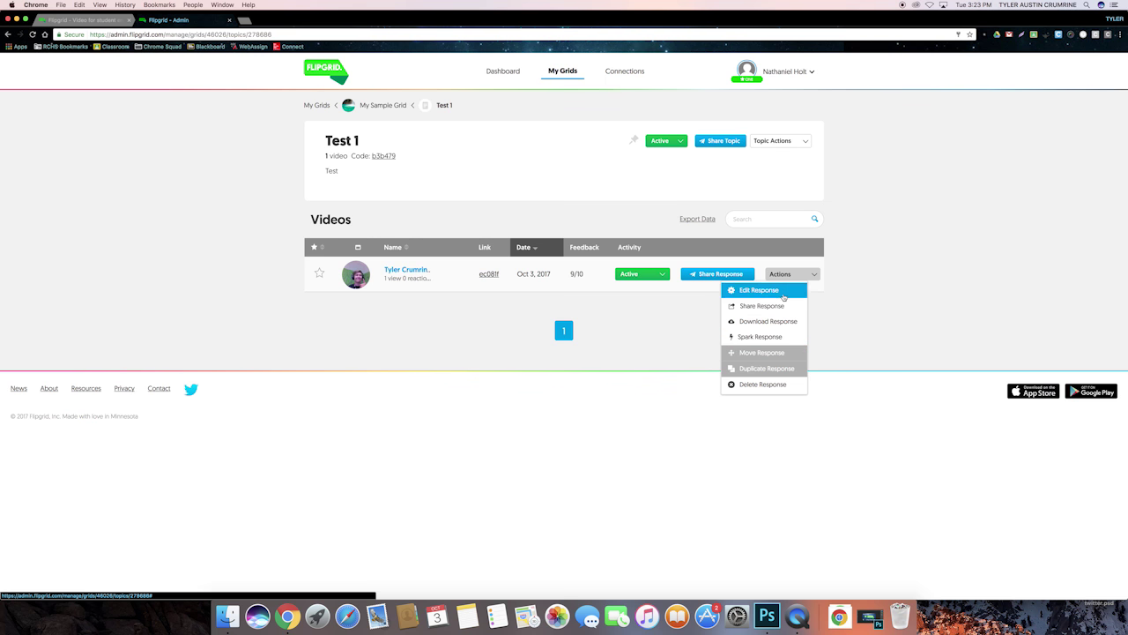
{"action": "left_click", "coordinate": [977, 255]}
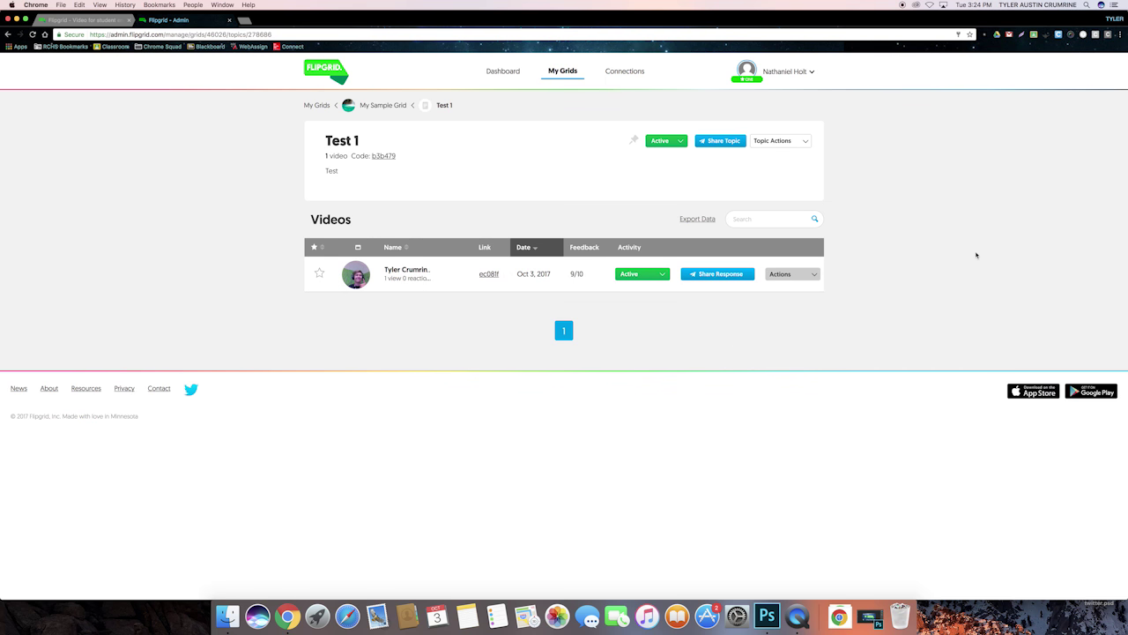